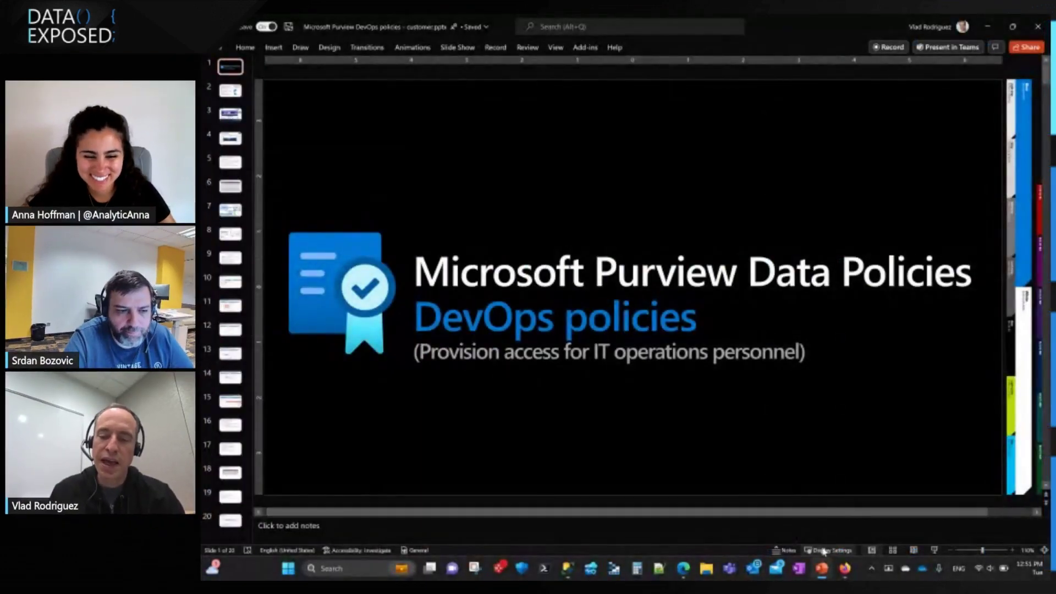
- Bring the DevOps policies presentation to the front and show slide 2 with the scenario and demo steps
click(823, 570)
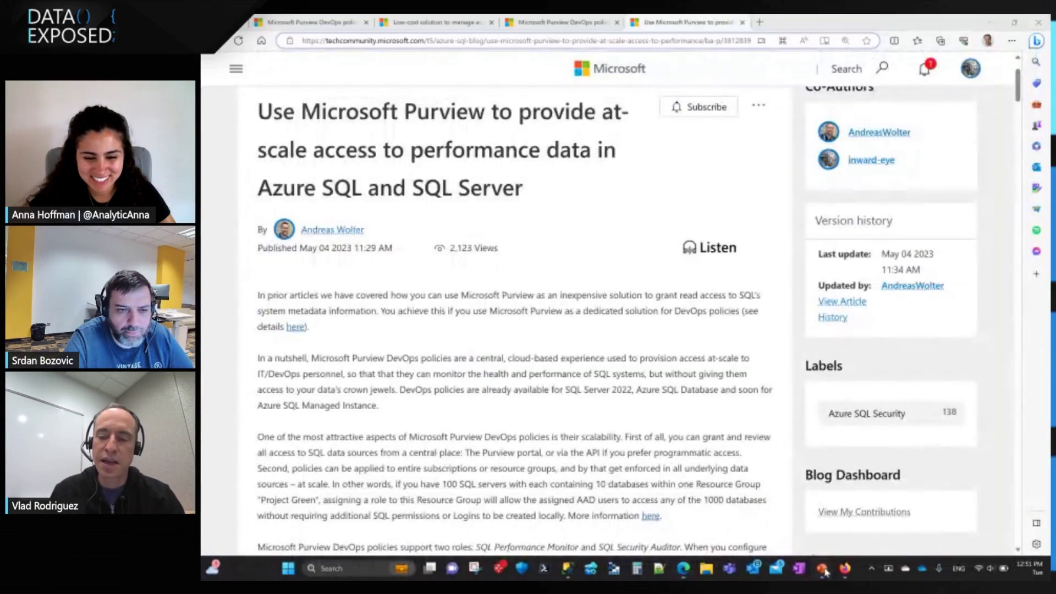
click(823, 570)
click(231, 114)
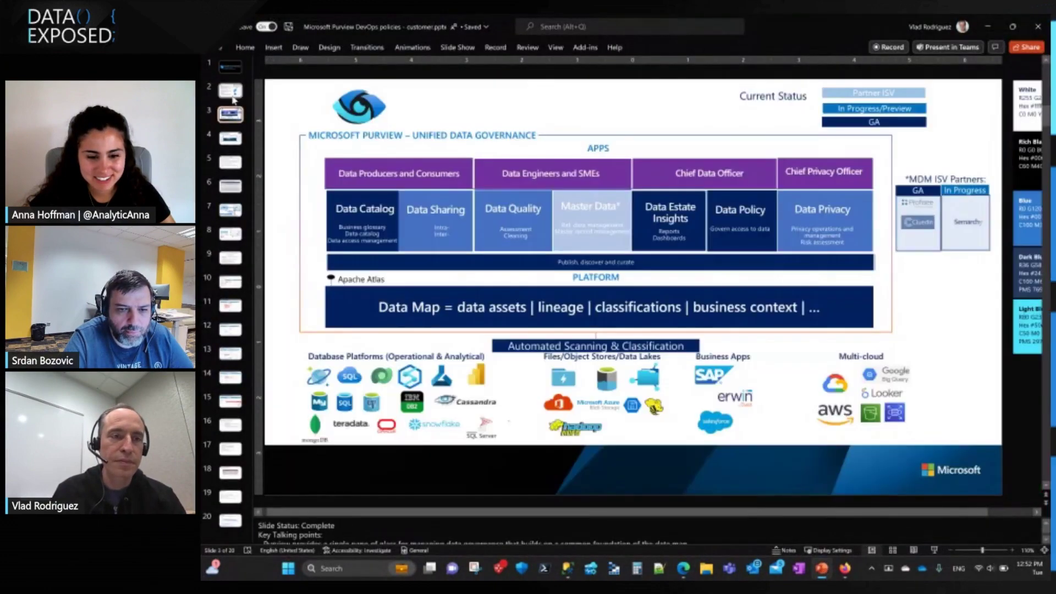
click(233, 97)
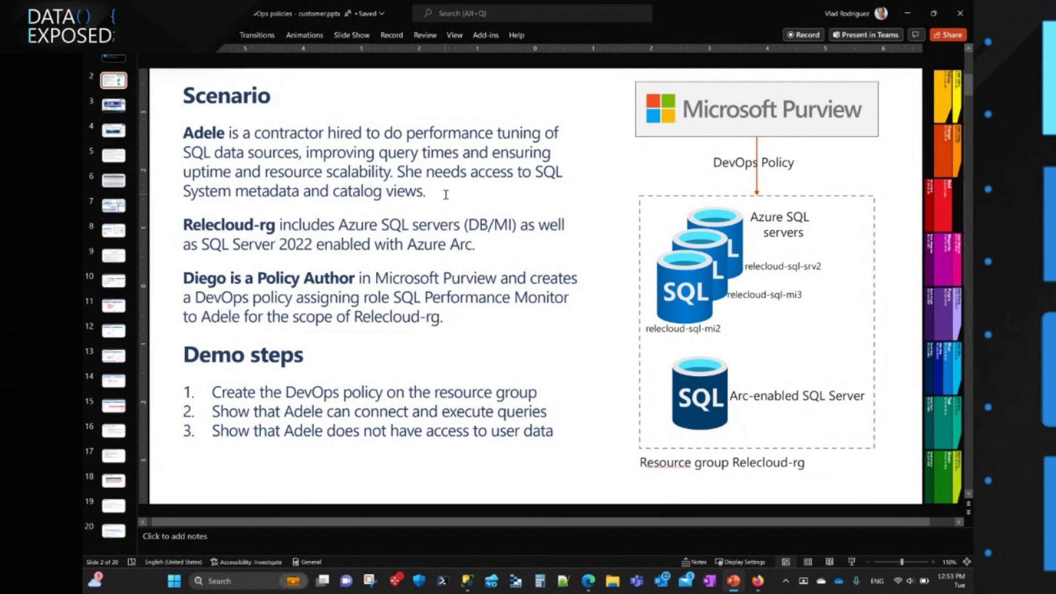
- Switch to the Microsoft Purview portal and open the DevOps policies page of the Data policy app from the full app list
mouse_move(589, 583)
click(586, 549)
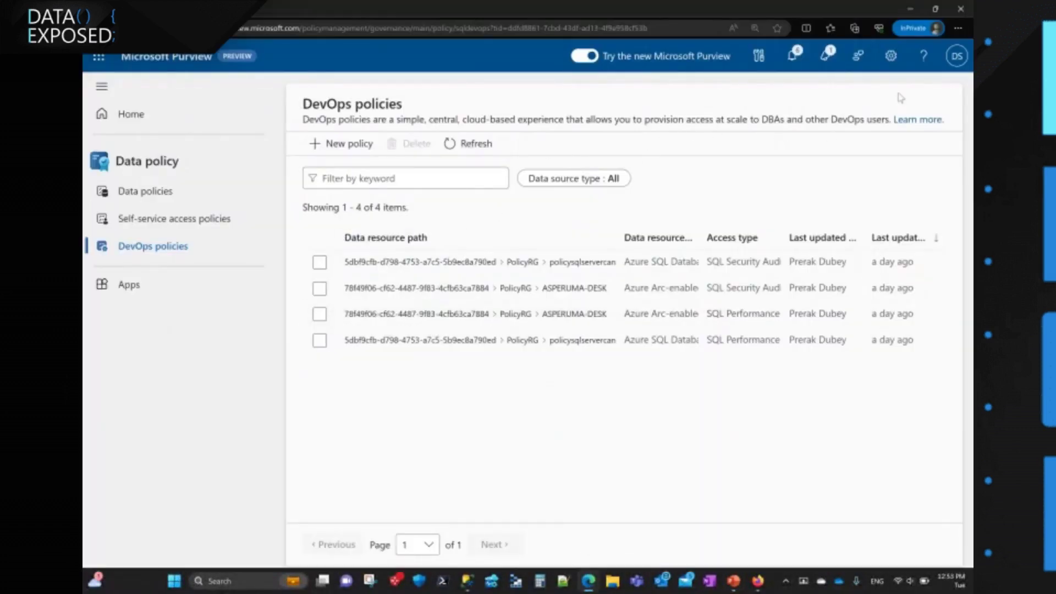
click(119, 113)
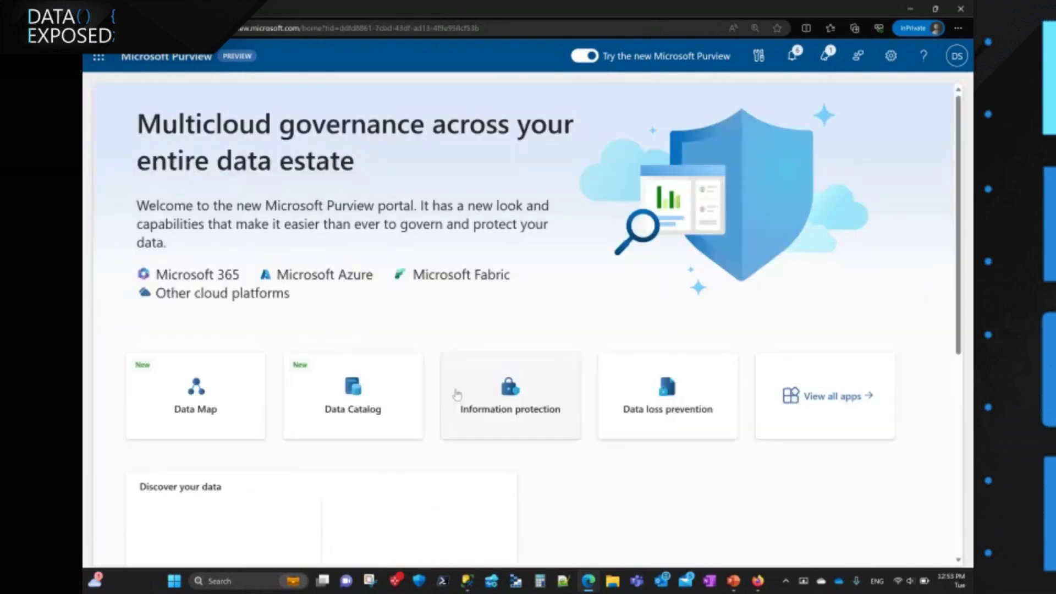
click(827, 399)
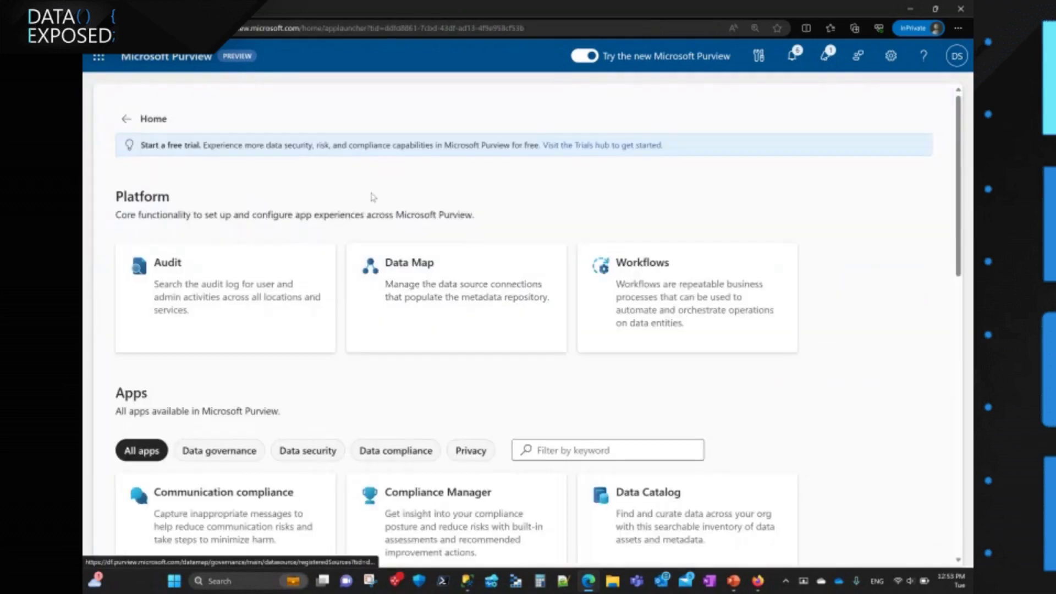
scroll(434, 307, down, 8)
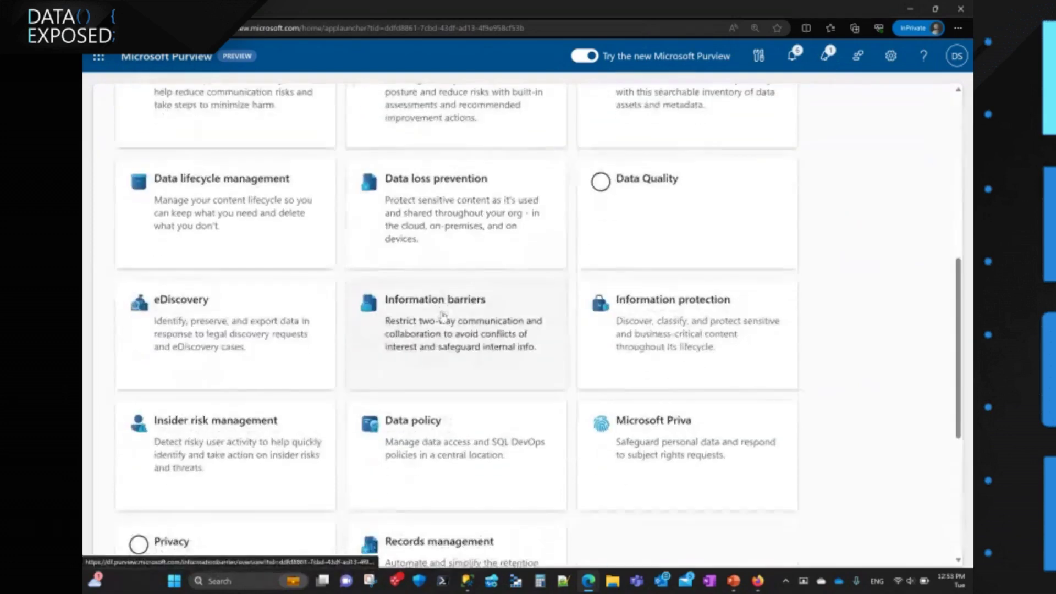
click(432, 360)
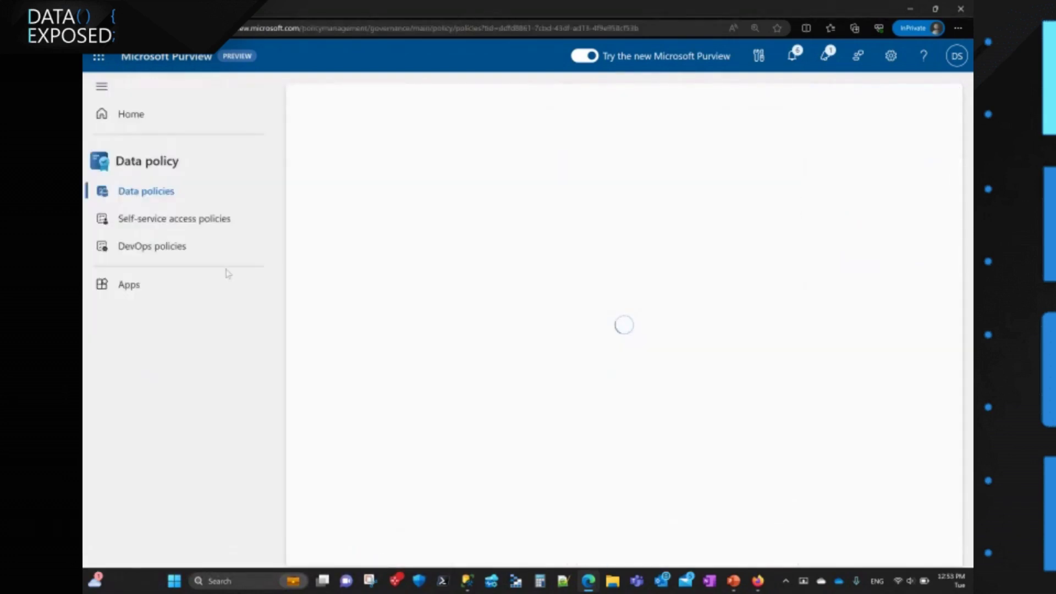
click(138, 249)
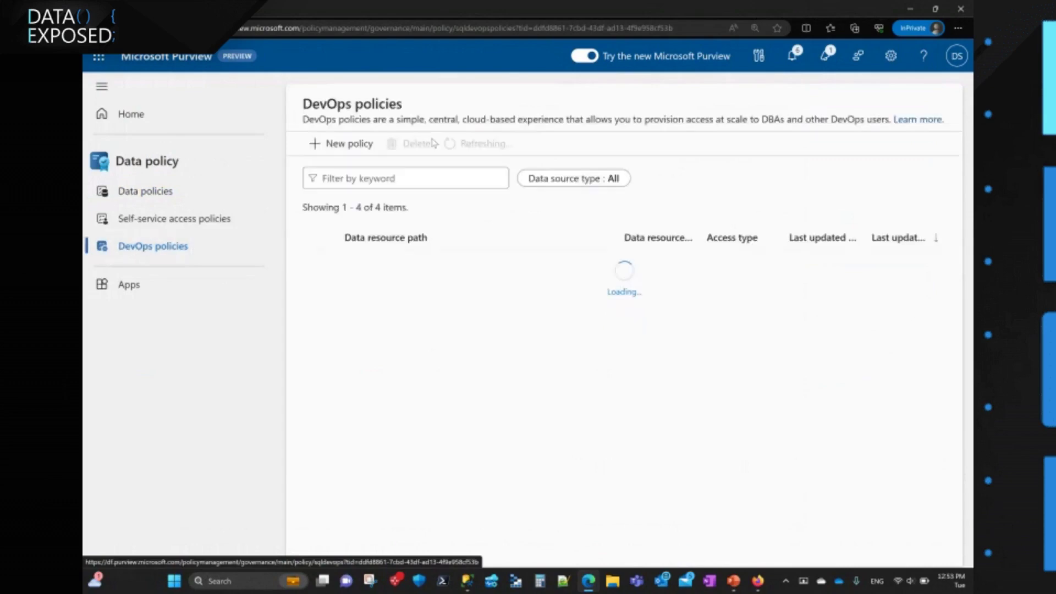
- Start a new DevOps policy with resource type Azure Resource Group and relecloud-rg as its data source
click(341, 146)
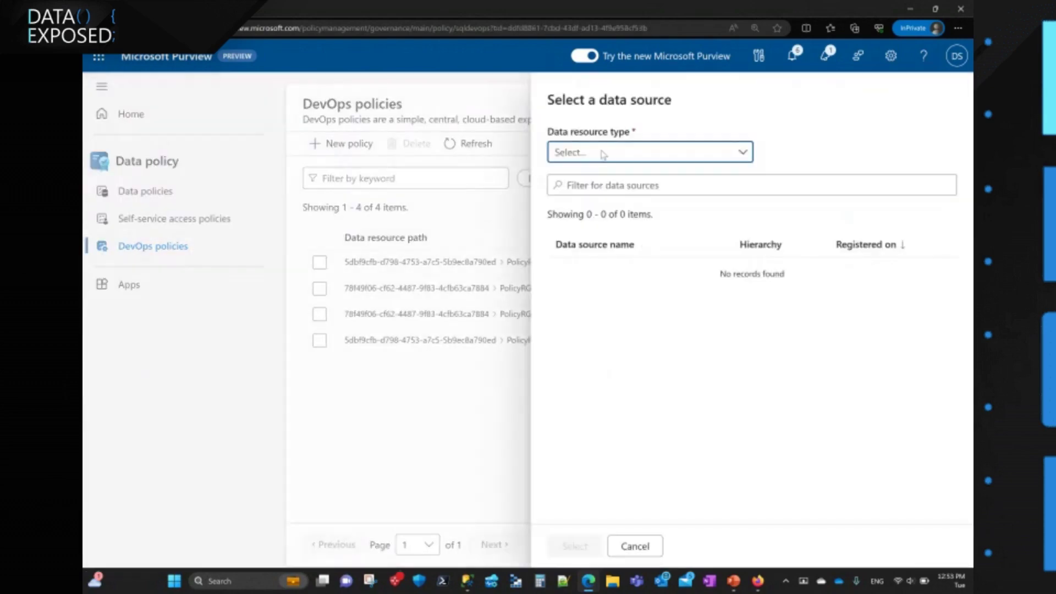
click(603, 153)
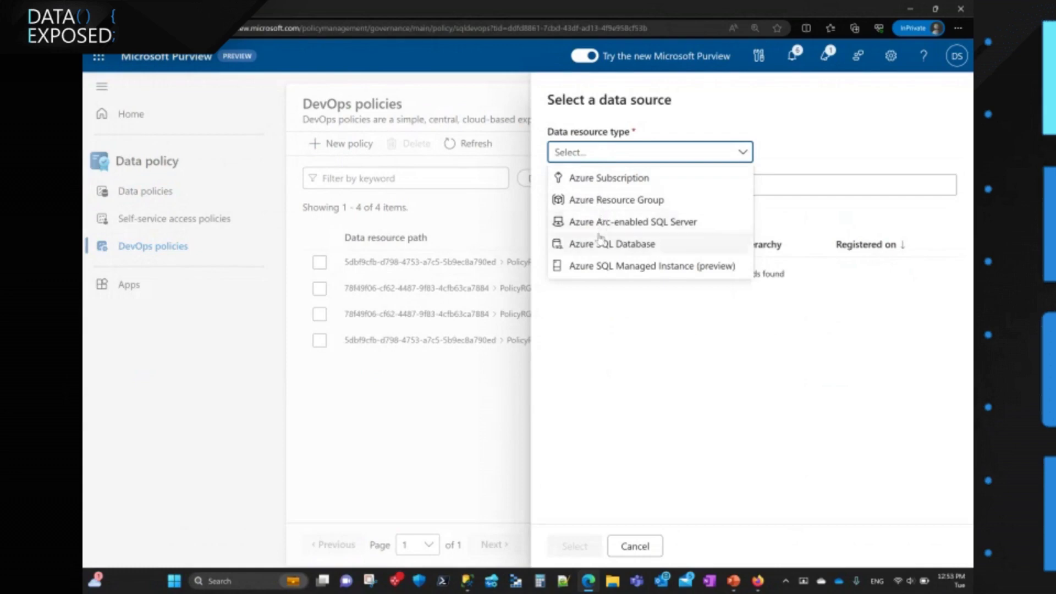
click(603, 202)
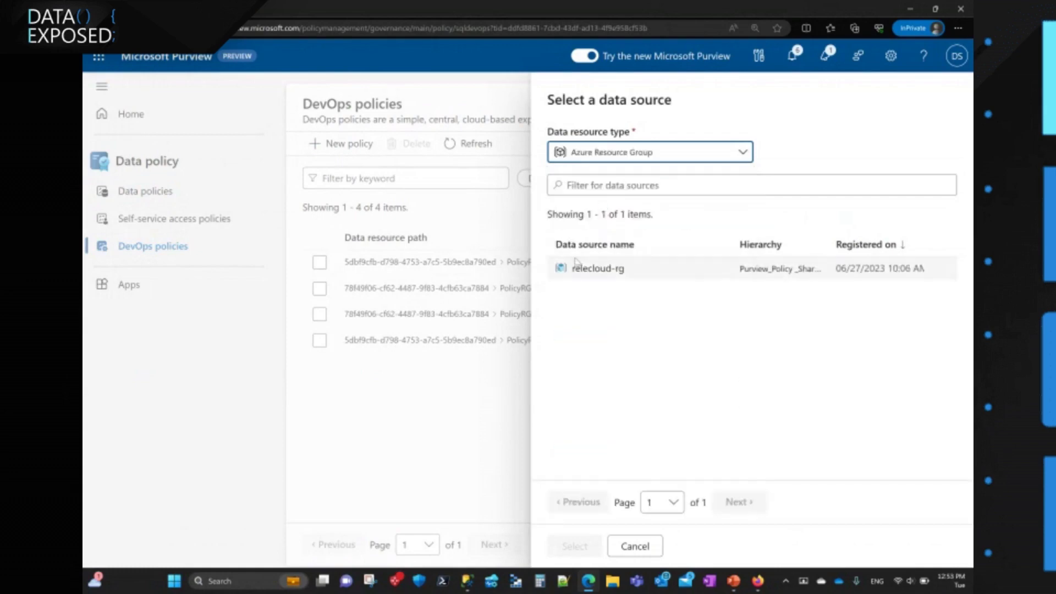
click(577, 275)
click(571, 547)
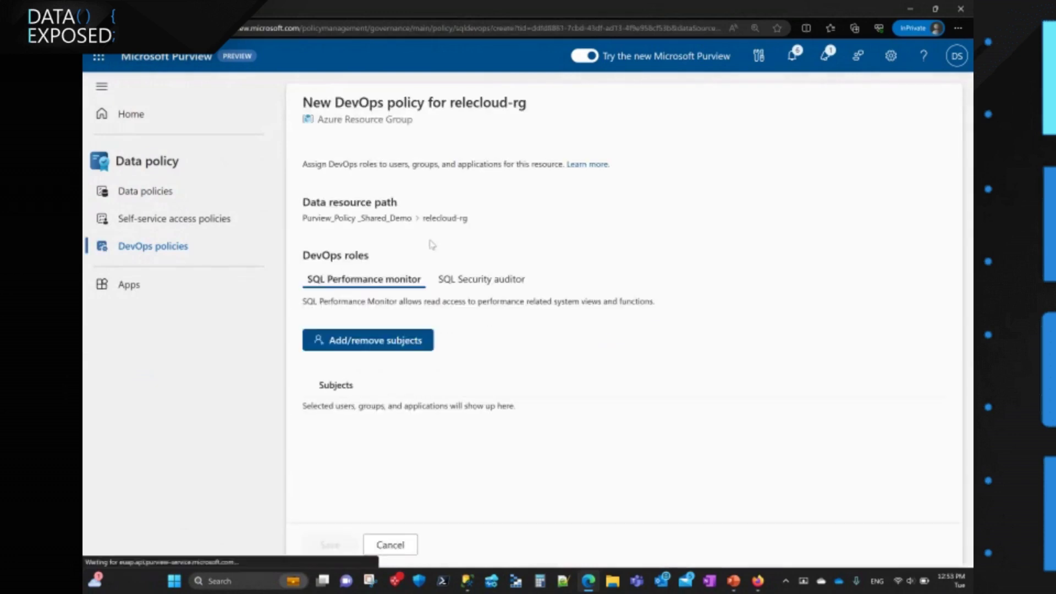
- Assign the contractor's user account to the SQL Performance monitor role and save the relecloud-rg policy
click(341, 340)
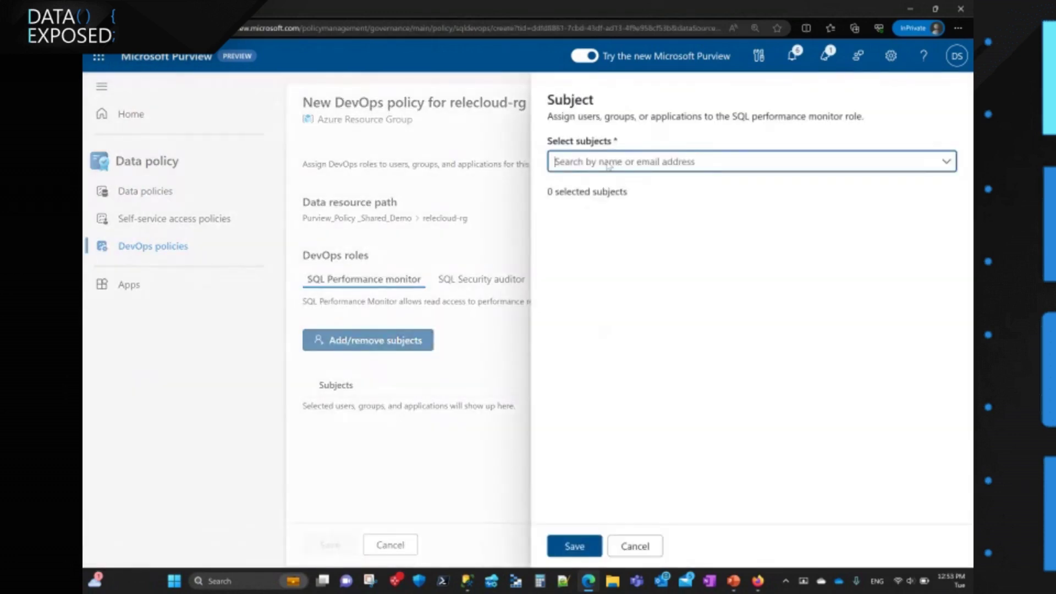
text(adele)
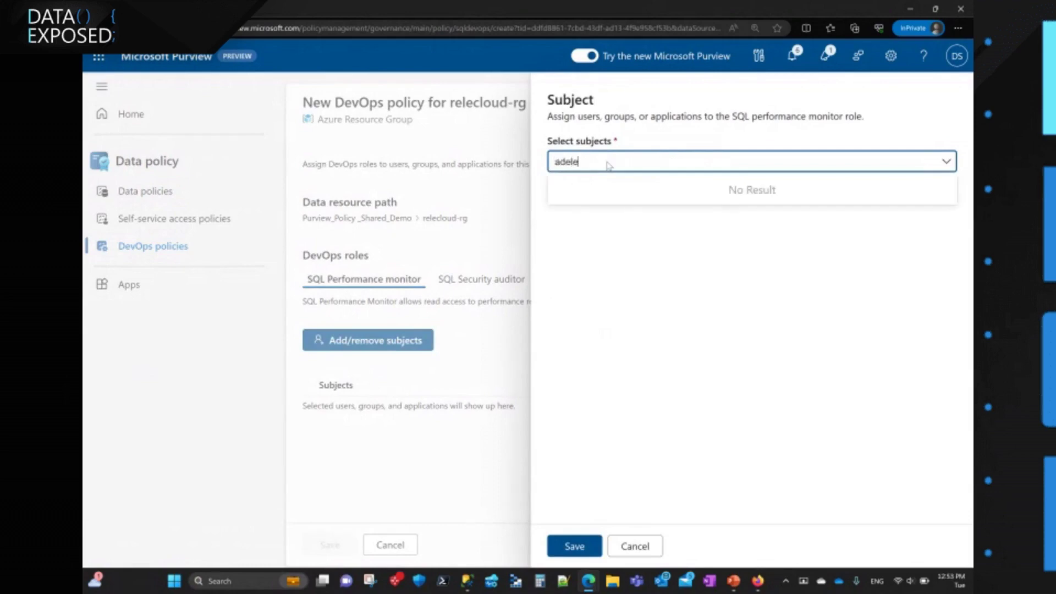
text(v)
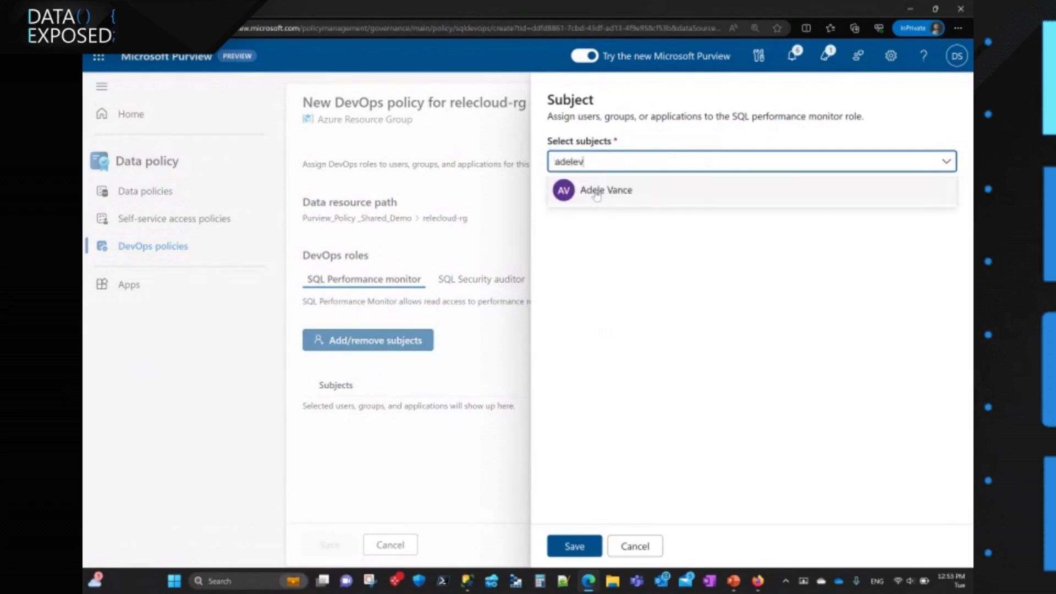
click(594, 197)
click(564, 554)
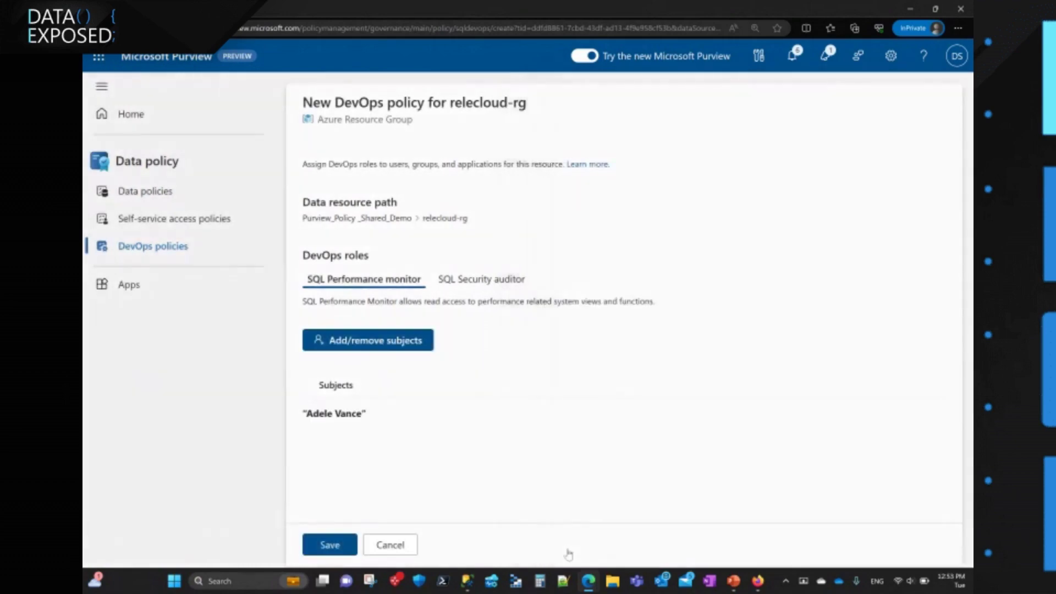
click(322, 549)
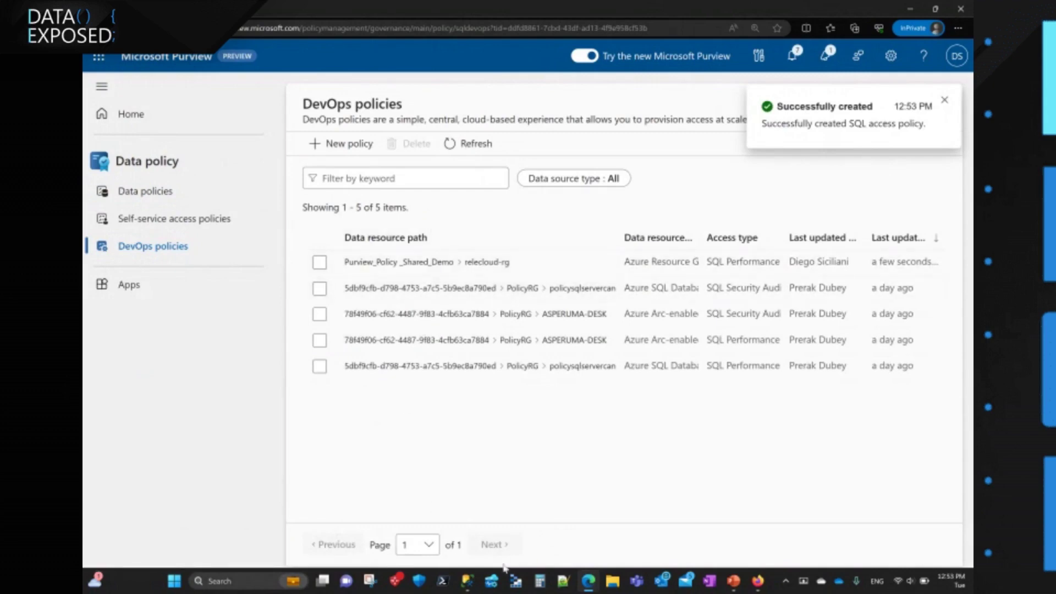
- Switch to SQL Server Management Studio and connect the Role expansion query to the managed instance with the contractor's Azure Active Directory account
click(468, 584)
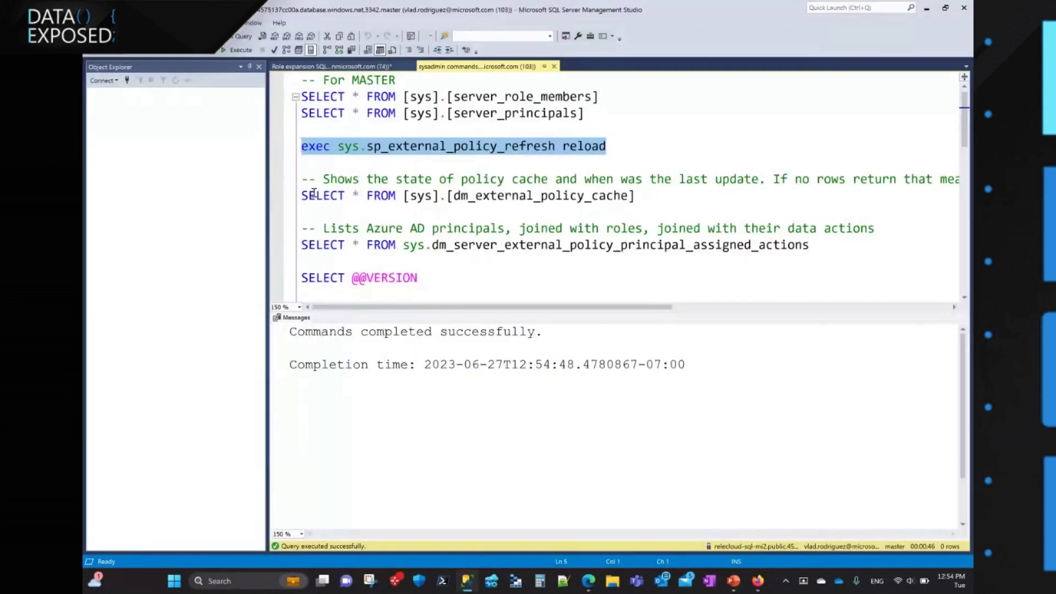
click(361, 68)
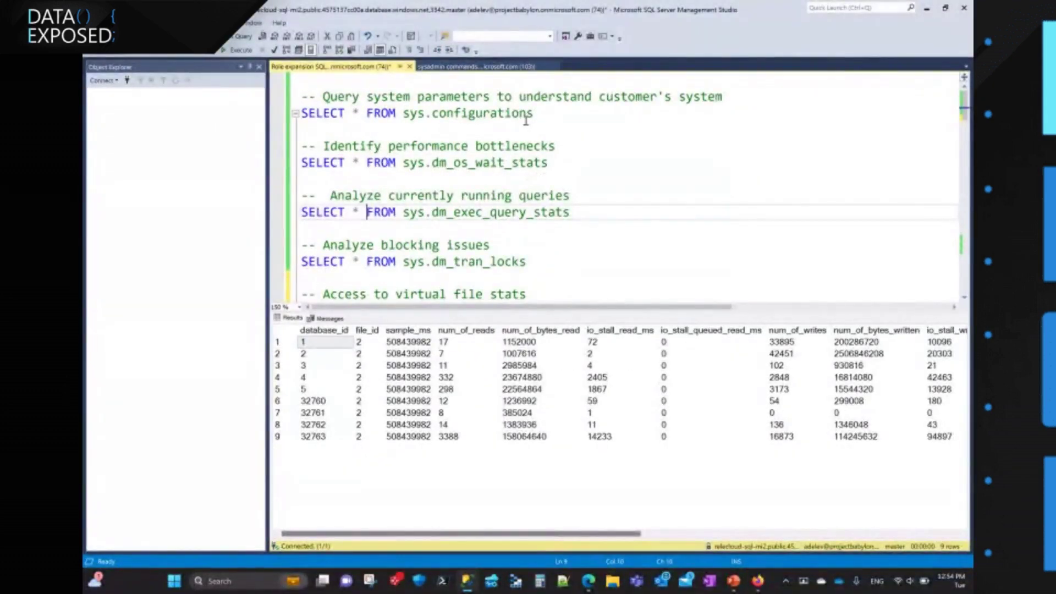
click(338, 115)
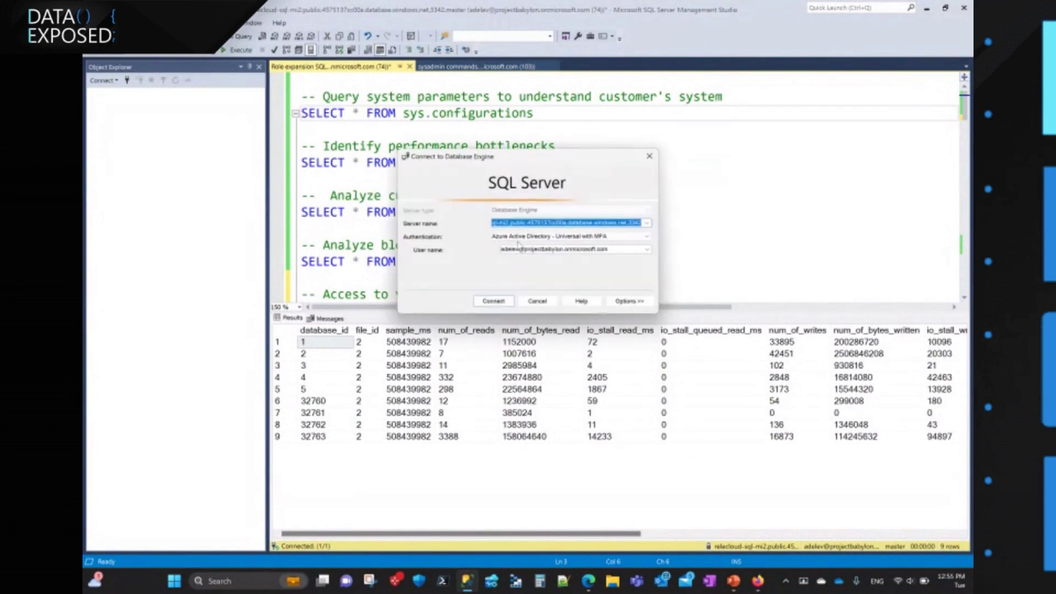
click(502, 306)
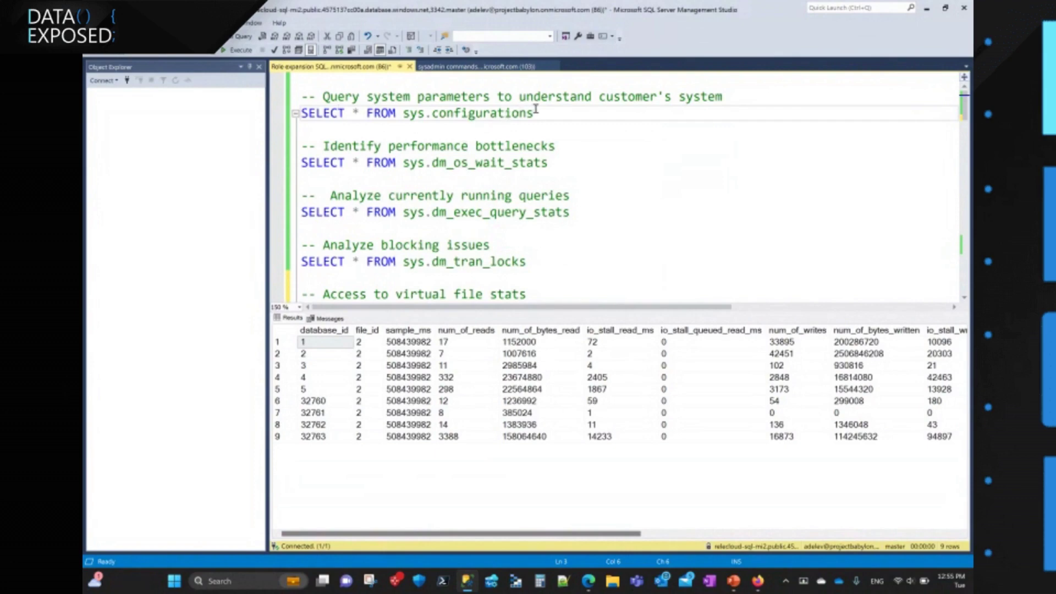
- Run the SELECT statements on sys.configurations and sys.dm_os_wait_stats one at a time
mouse_move(536, 111)
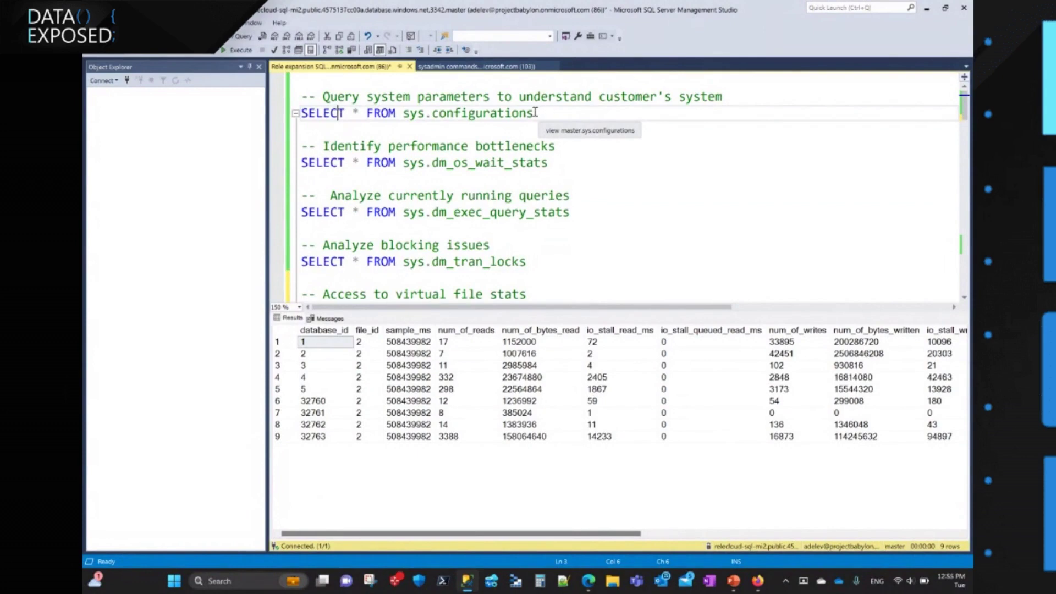
drag(535, 113, 293, 112)
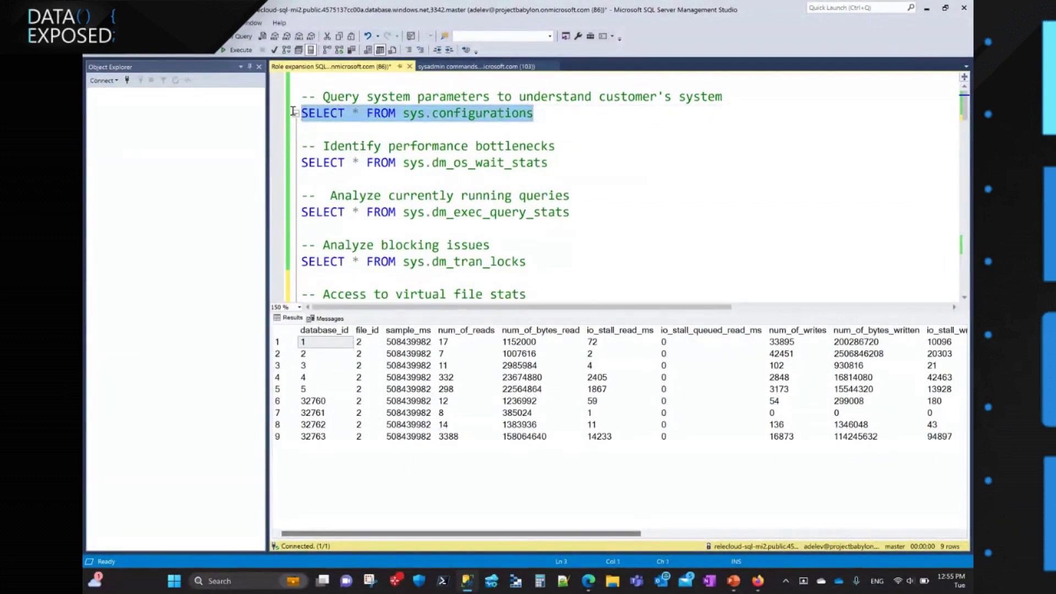
click(237, 51)
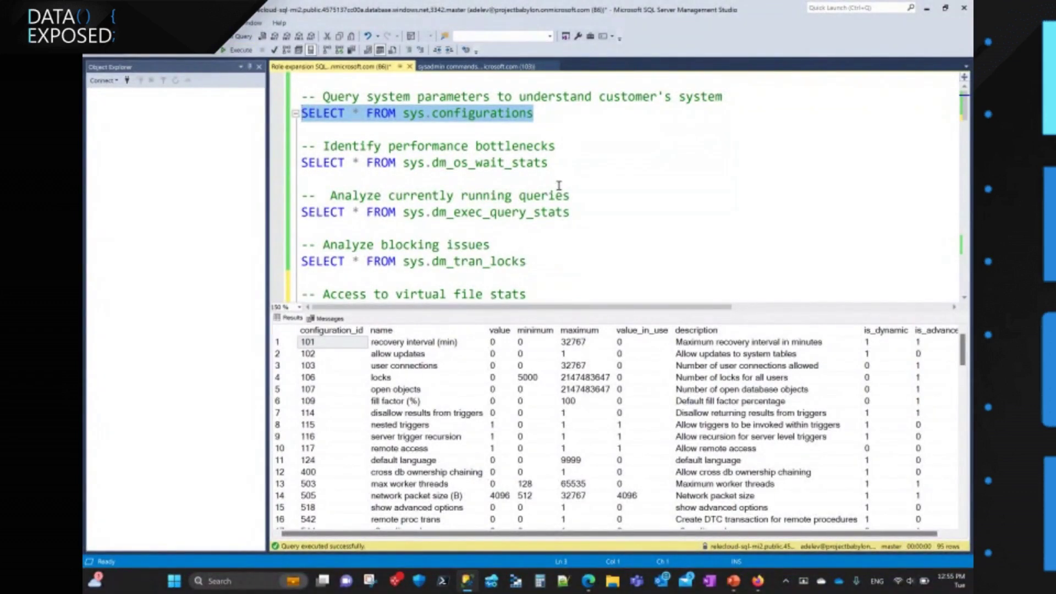
drag(549, 162, 297, 163)
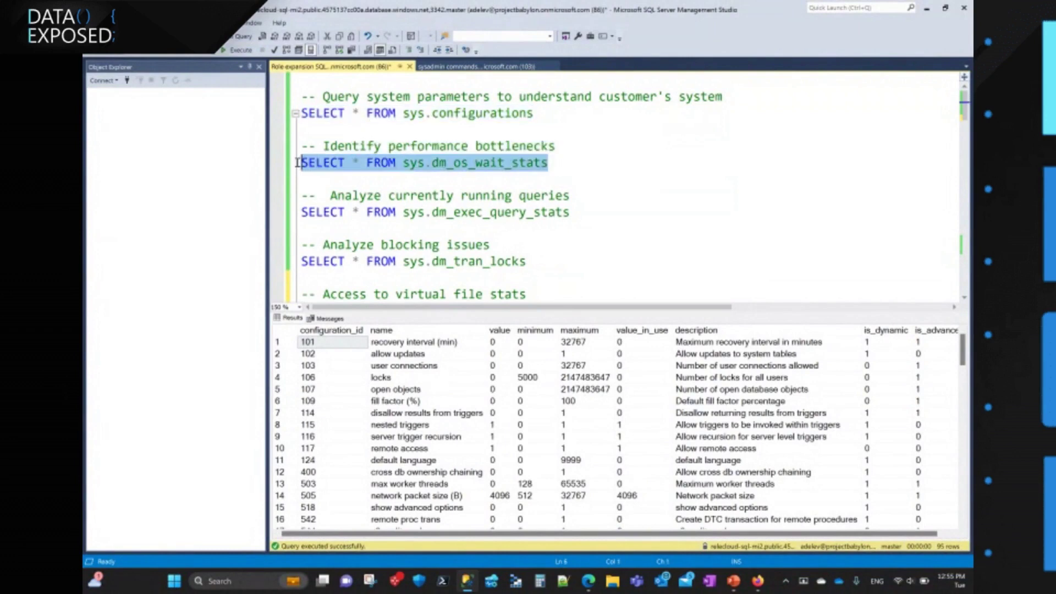
click(237, 55)
- Run the SELECT statements on sys.dm_exec_query_stats and sys.dm_tran_locks one at a time
drag(573, 213, 301, 213)
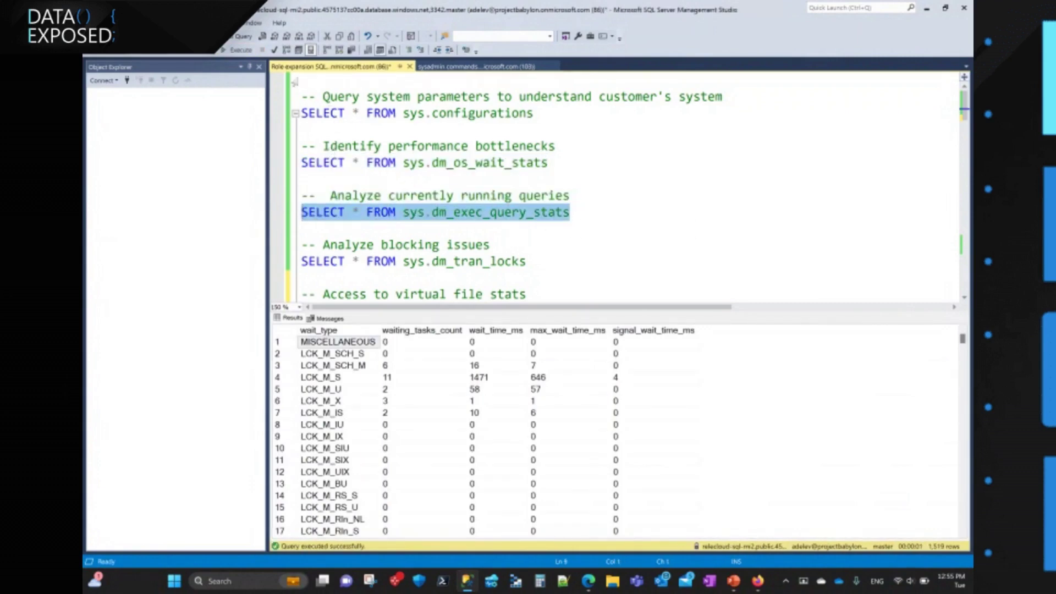
click(237, 51)
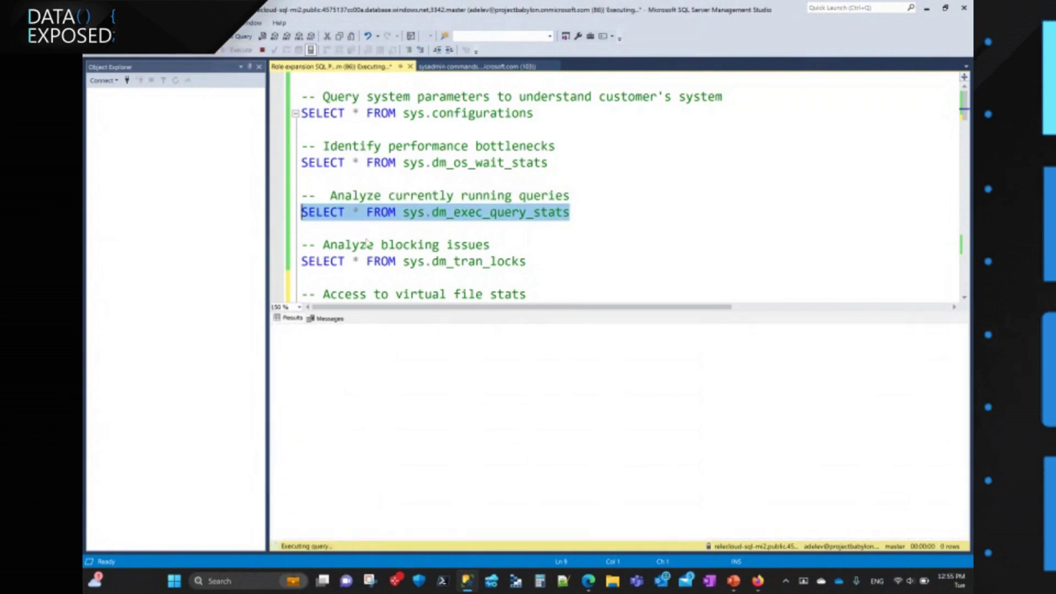
drag(528, 262, 294, 266)
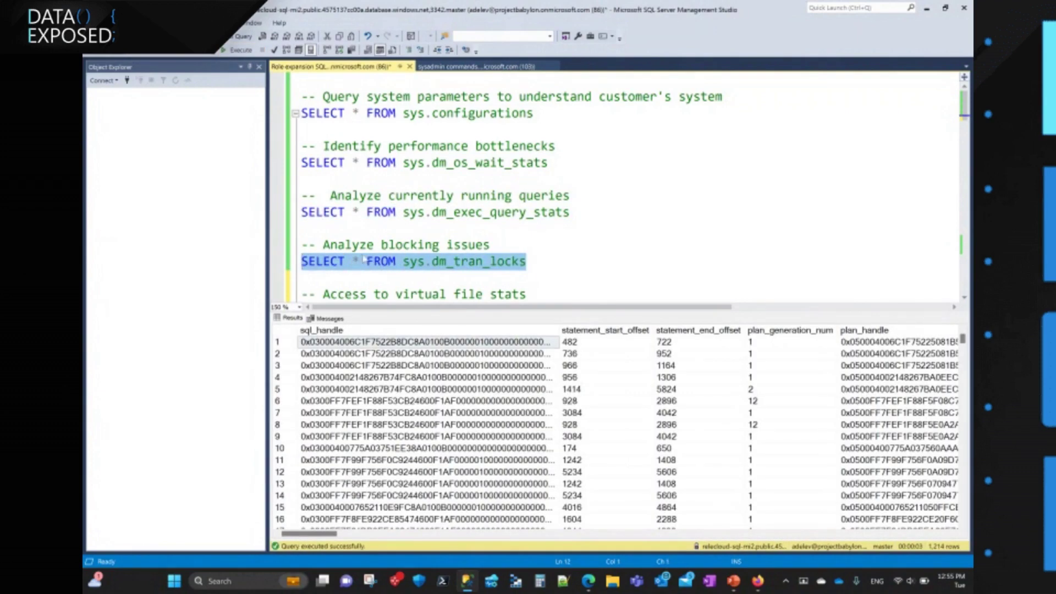
click(245, 50)
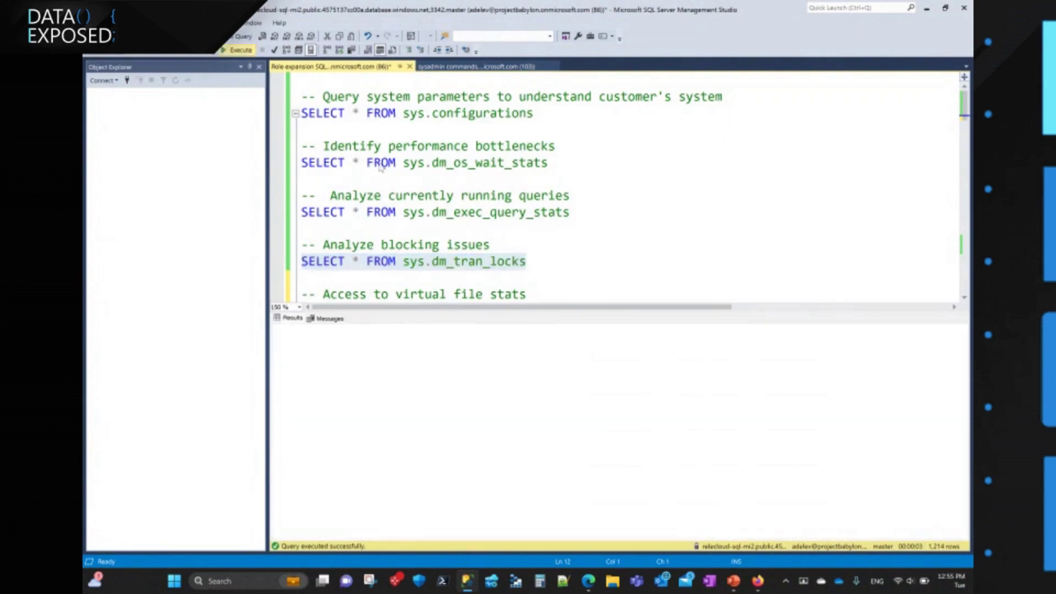
scroll(468, 236, down, 2)
scroll(468, 238, up, 1)
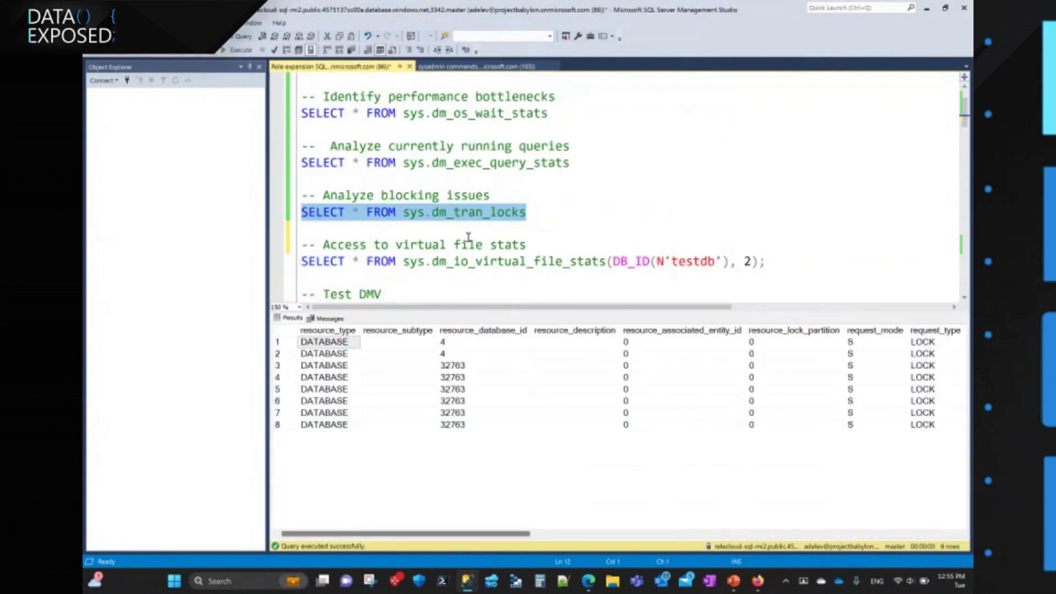
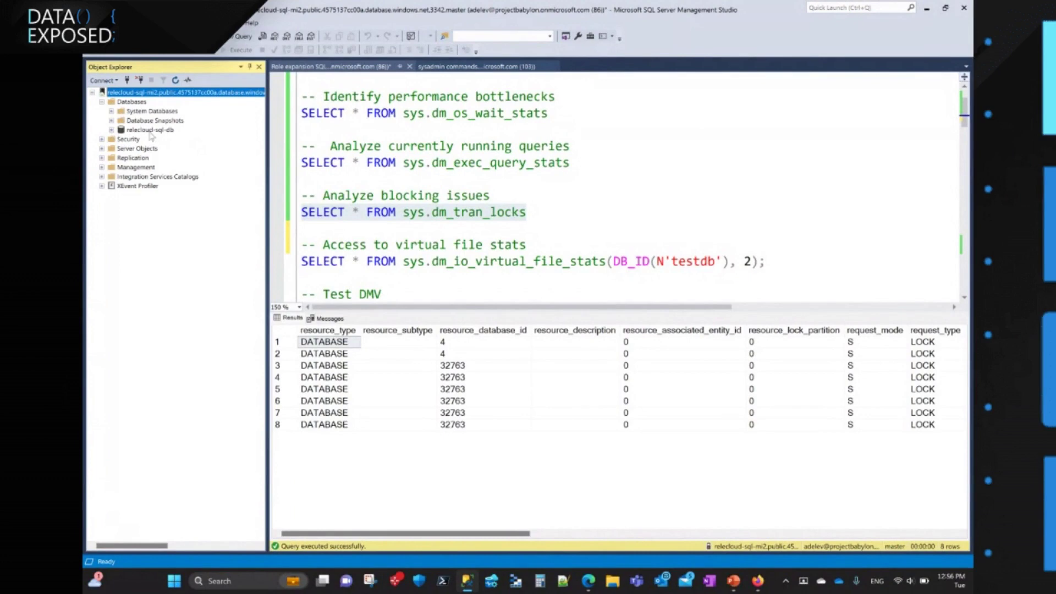
- Try to select the top 1000 rows of the dbo.Customer table in relecloud-sql-db and review the query message
click(112, 130)
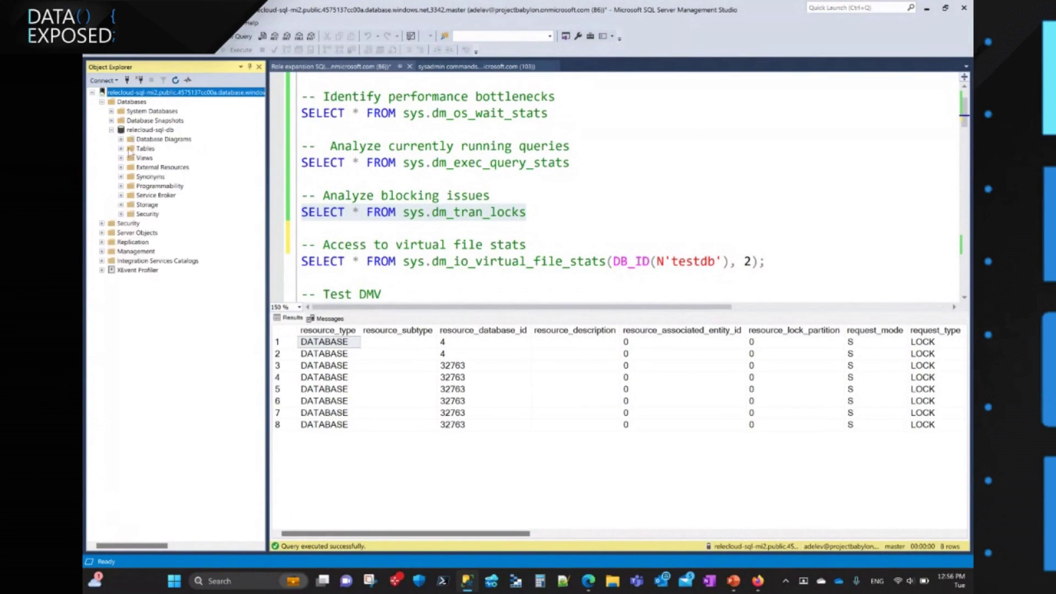
click(121, 148)
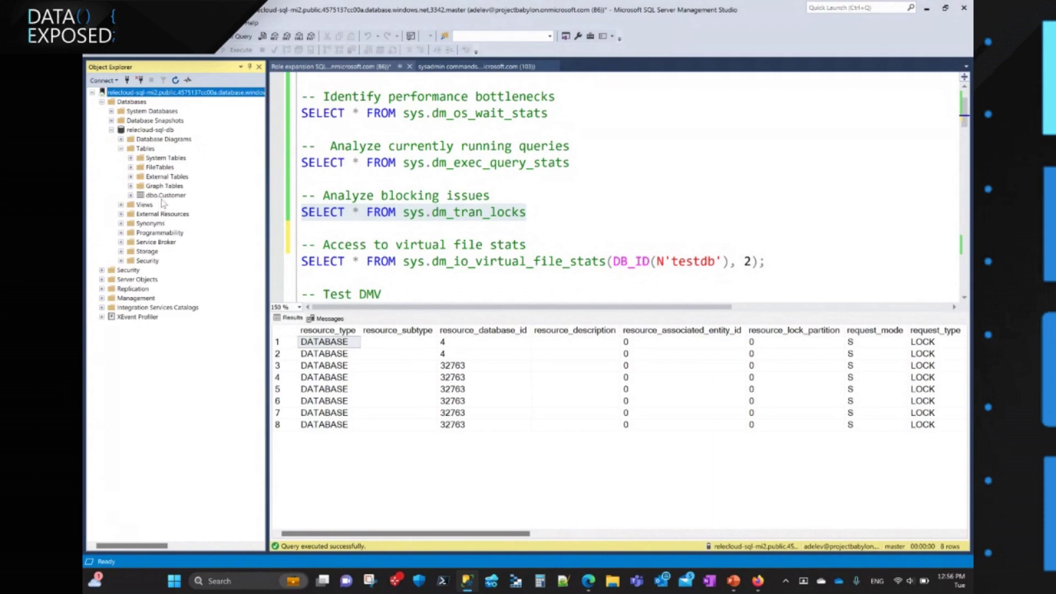
click(163, 197)
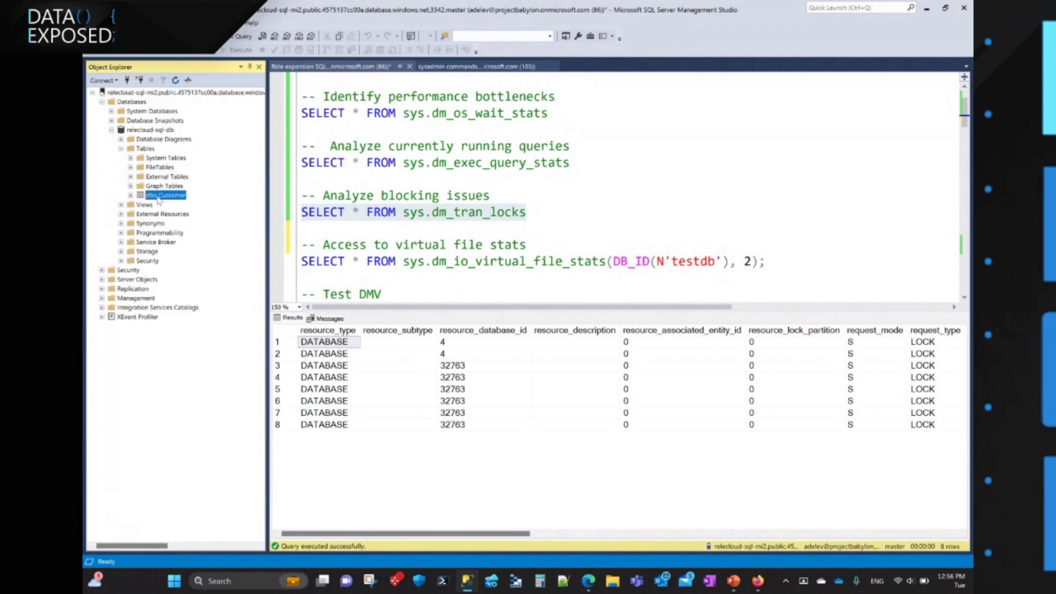
right_click(159, 199)
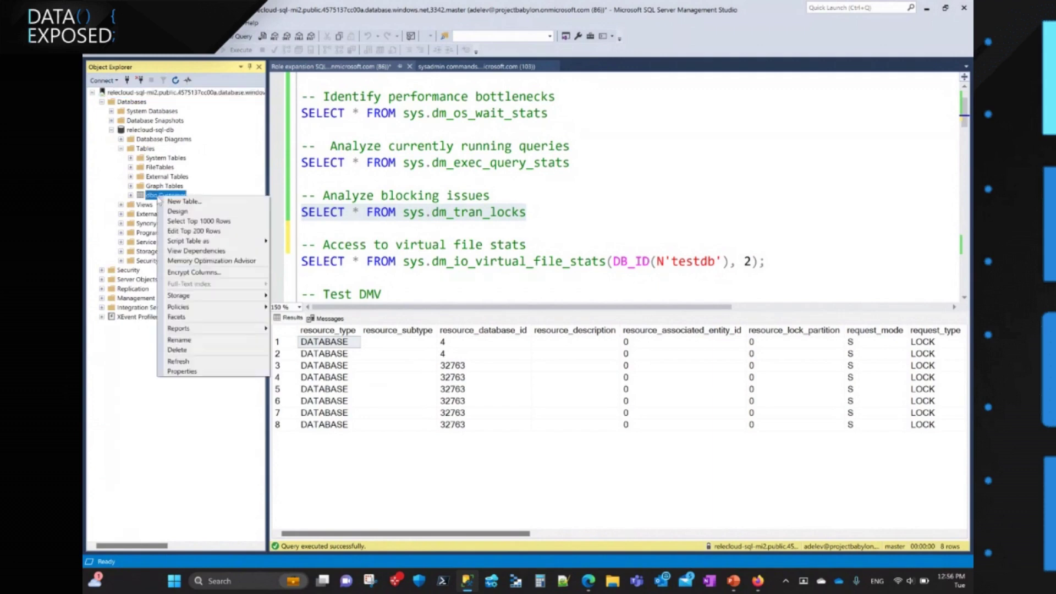
click(189, 222)
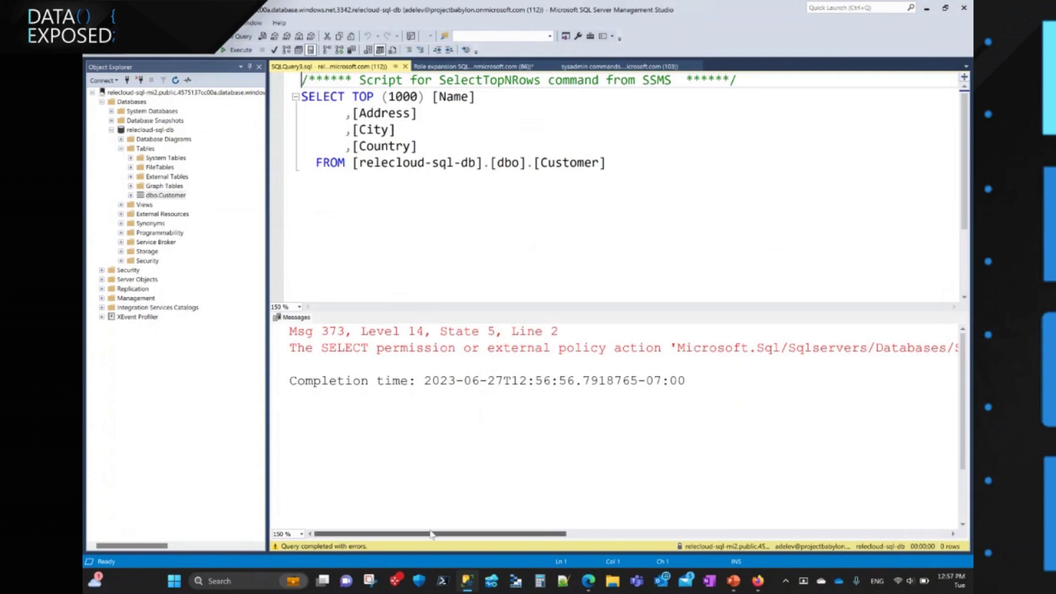
drag(431, 535, 401, 533)
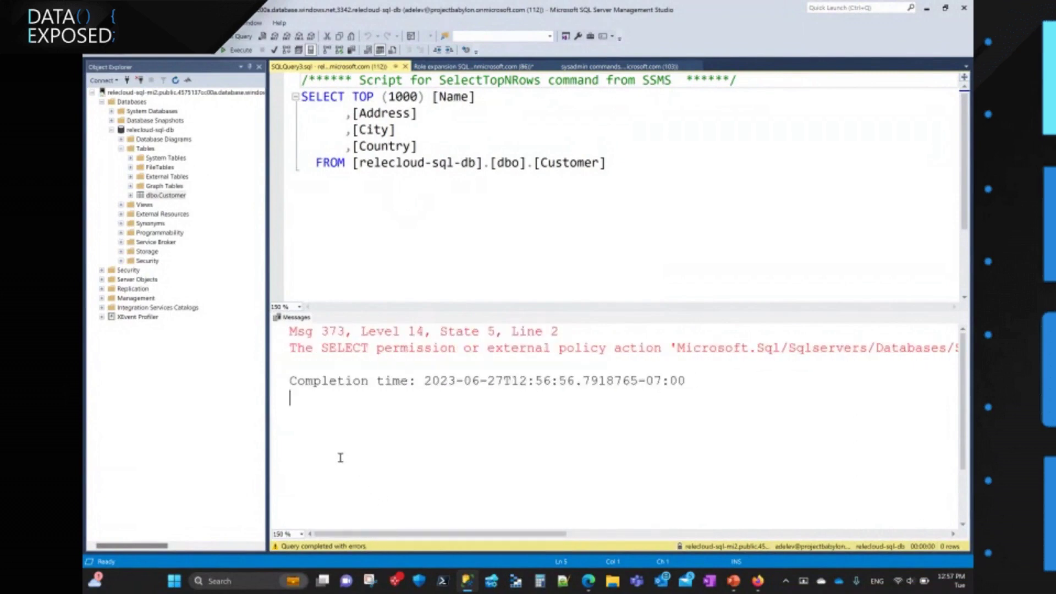